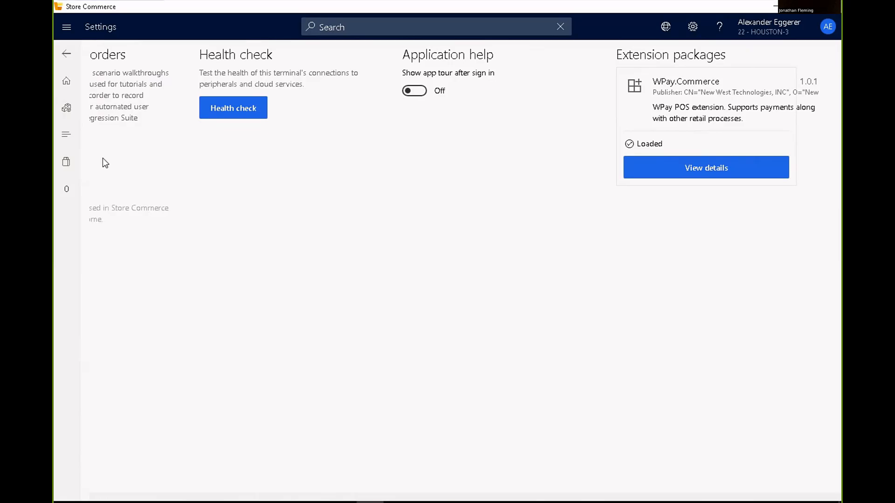
# Open the WPay Configuration list and review its settings from Customer Lookup through Card on File, then close it
pyautogui.click(68, 166)
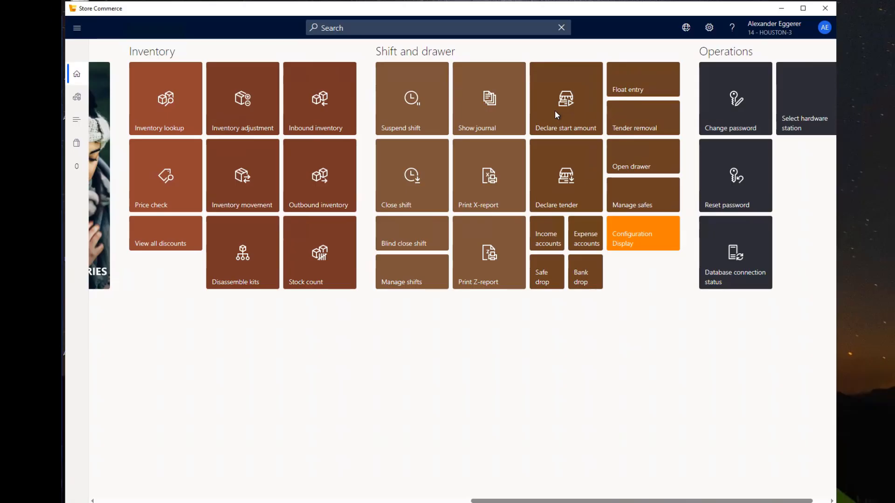
pyautogui.click(655, 241)
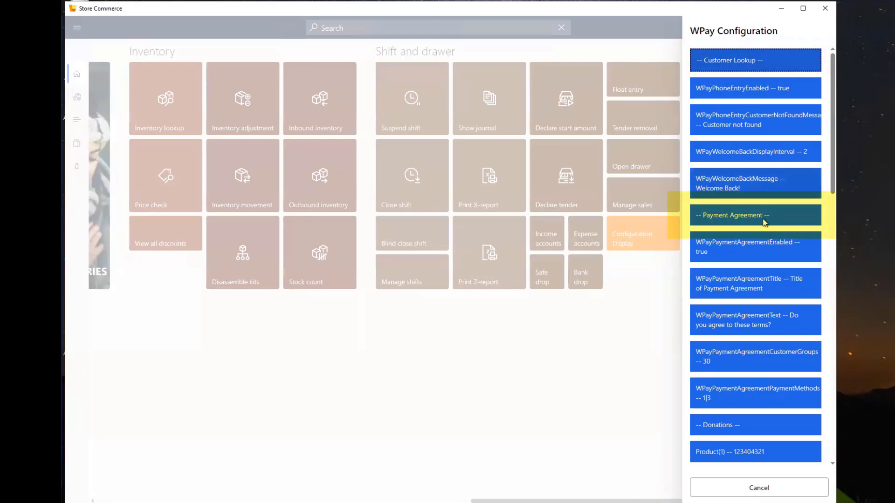
pyautogui.scroll(-3, 779, 214)
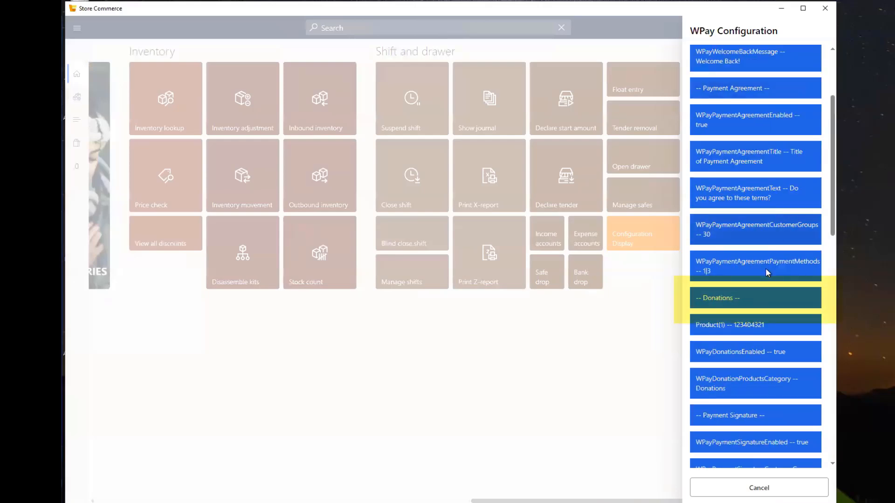
pyautogui.scroll(-3, 744, 298)
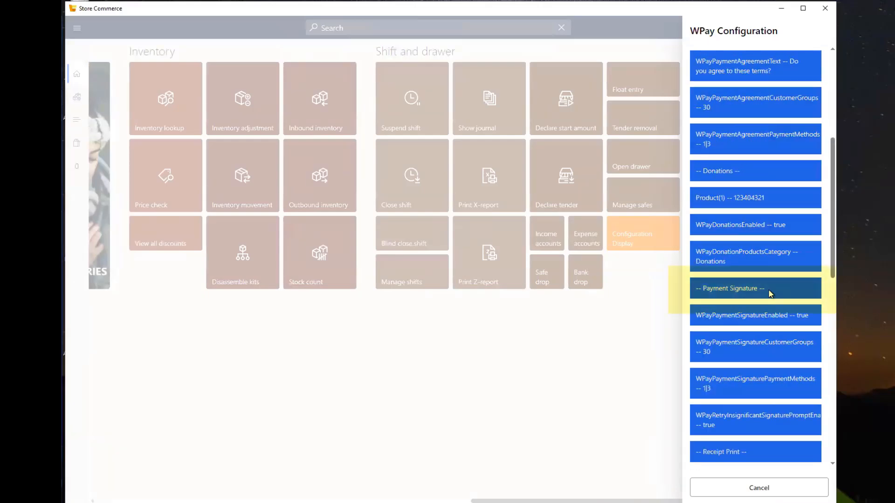
pyautogui.scroll(-3, 770, 293)
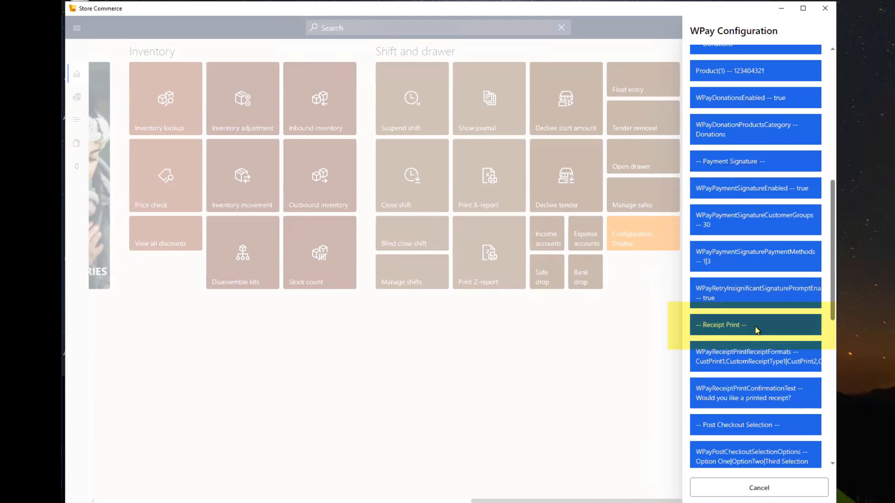
pyautogui.scroll(-3, 751, 322)
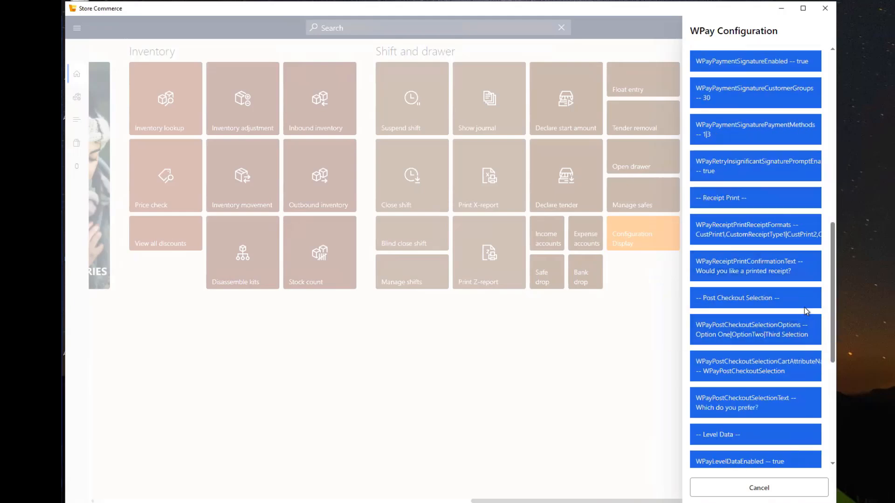
pyautogui.scroll(-3, 787, 296)
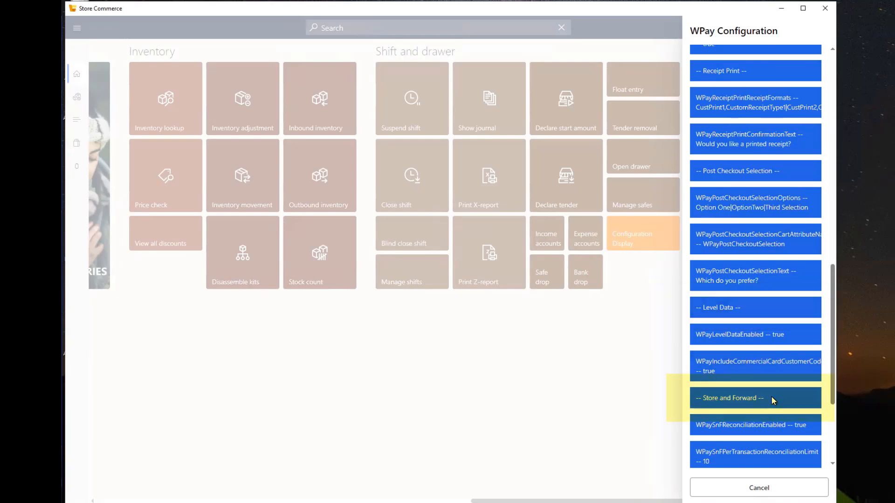
pyautogui.scroll(-2, 772, 397)
pyautogui.scroll(-3, 770, 396)
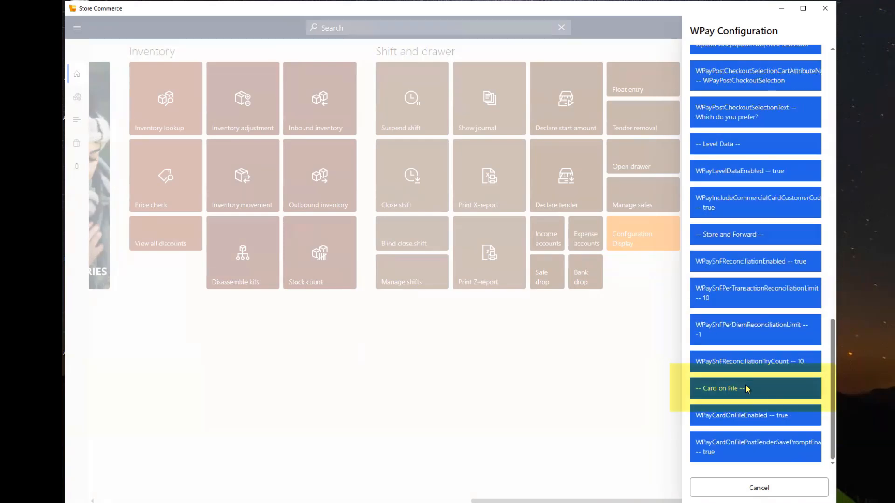
pyautogui.click(699, 483)
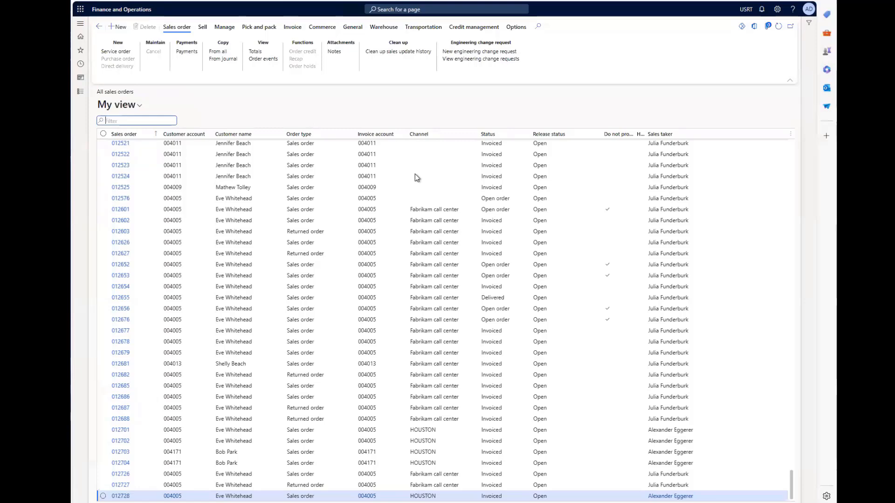
# In Finance and Operations, look through the Retail and Commerce and Accounts receivable modules and return to the all sales orders list
pyautogui.click(80, 91)
pyautogui.scroll(-4, 132, 335)
pyautogui.click(122, 386)
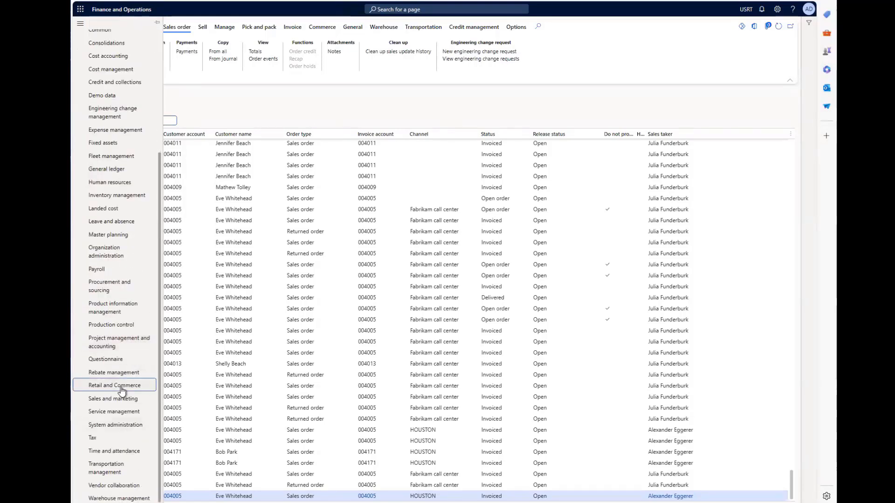
pyautogui.scroll(4, 104, 127)
pyautogui.click(118, 120)
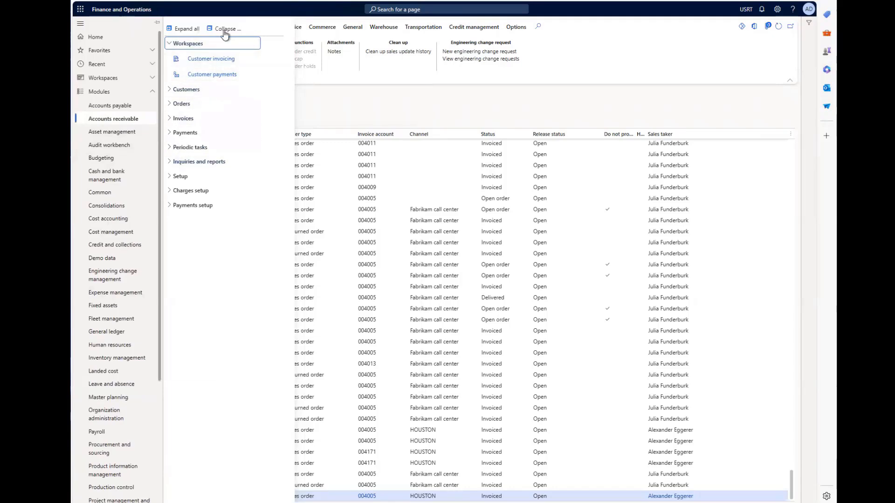
pyautogui.click(115, 49)
pyautogui.click(107, 78)
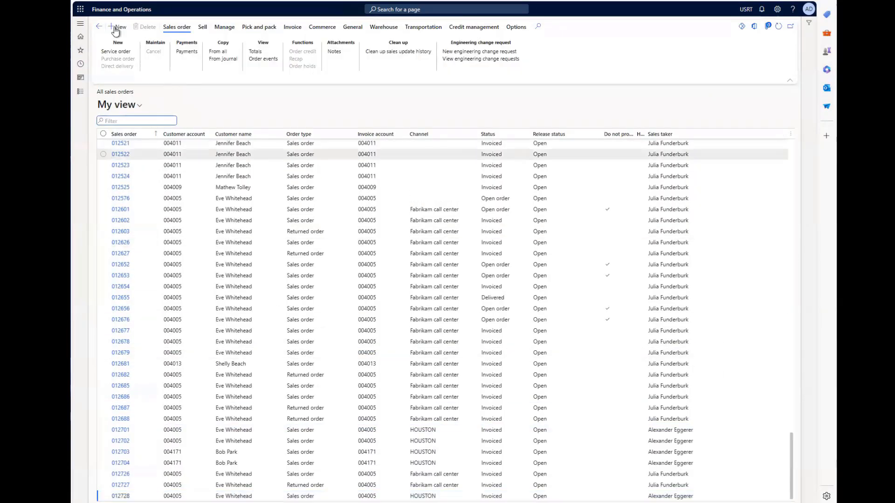
# Create a sales order for the second customer in the account lookup and add a line for item 0005
pyautogui.click(118, 27)
pyautogui.click(657, 83)
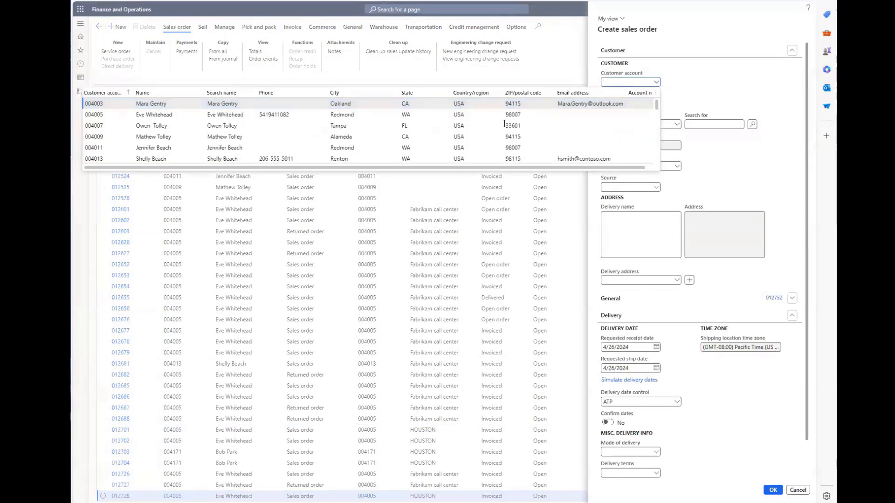
pyautogui.click(303, 114)
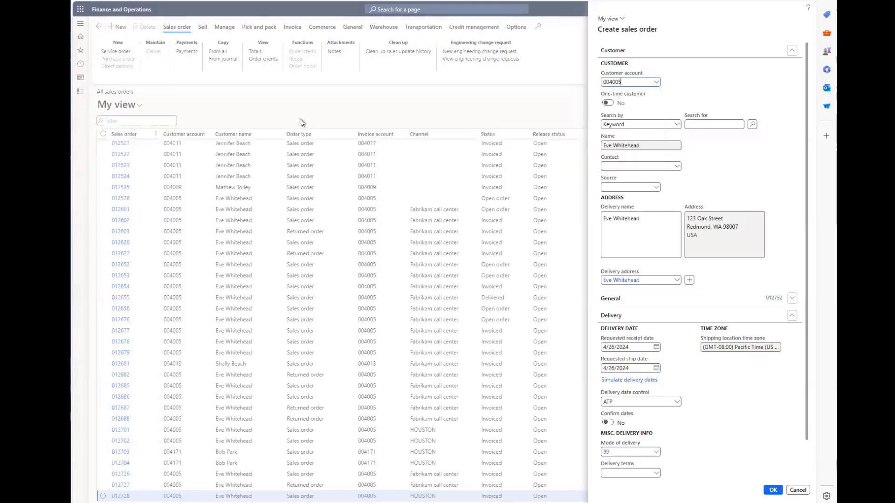
pyautogui.click(767, 495)
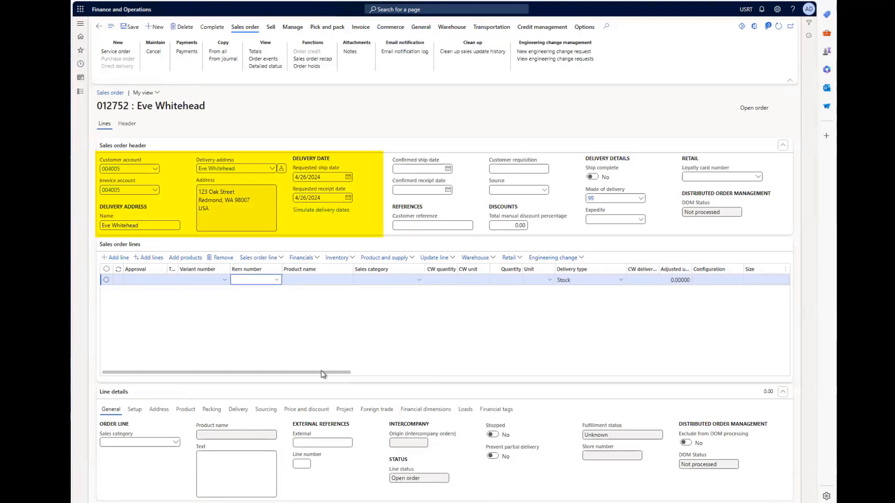
pyautogui.click(276, 279)
pyautogui.write('0005')
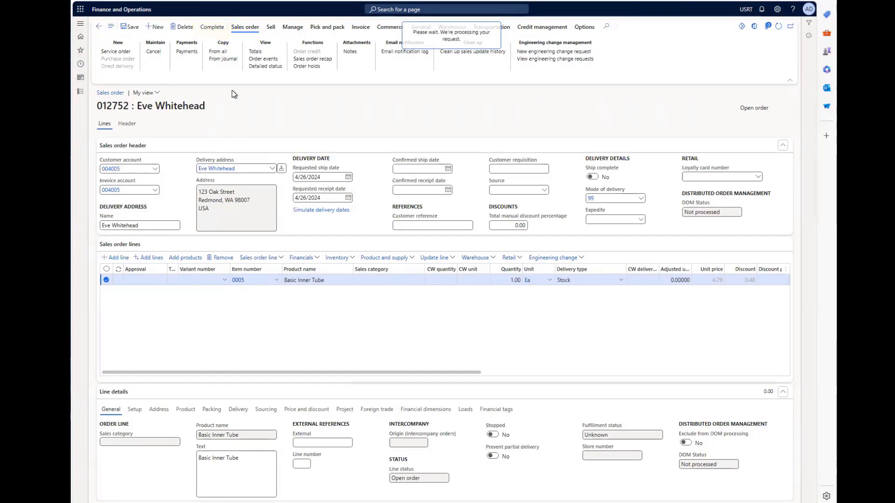
# Add a payment with method 3 (Cards, VISA) using the customer's saved Visa card, and submit the sales order
pyautogui.click(517, 254)
pyautogui.click(747, 65)
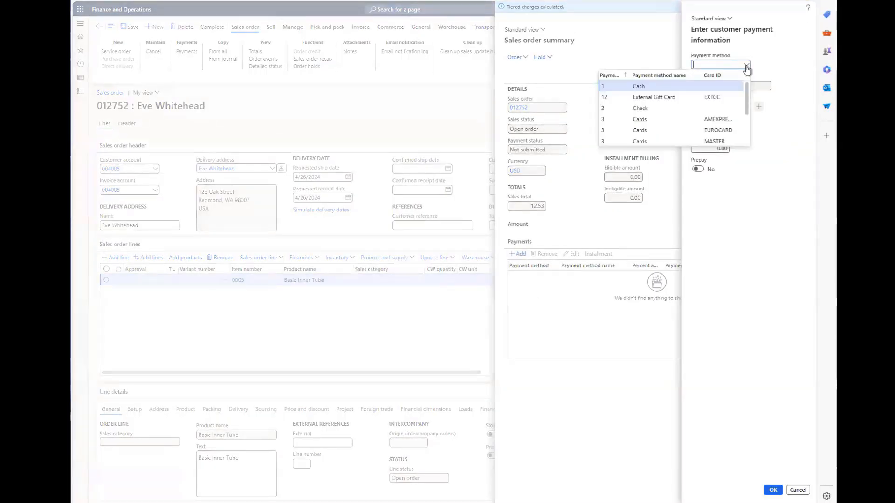
pyautogui.scroll(-1, 669, 124)
pyautogui.click(666, 107)
pyautogui.click(747, 120)
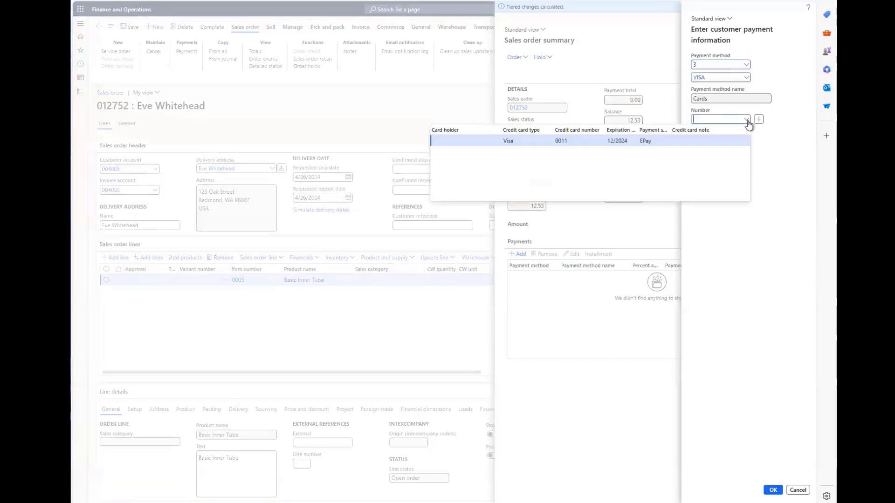
pyautogui.click(680, 140)
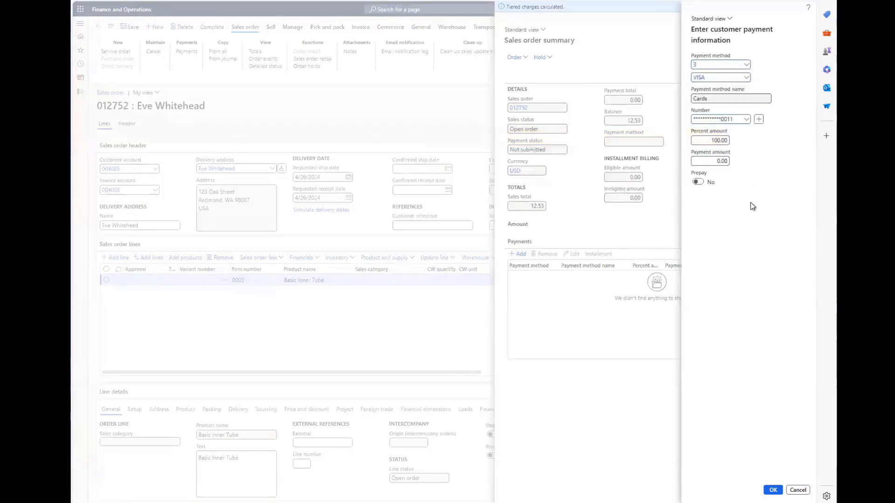
pyautogui.click(771, 490)
pyautogui.click(770, 490)
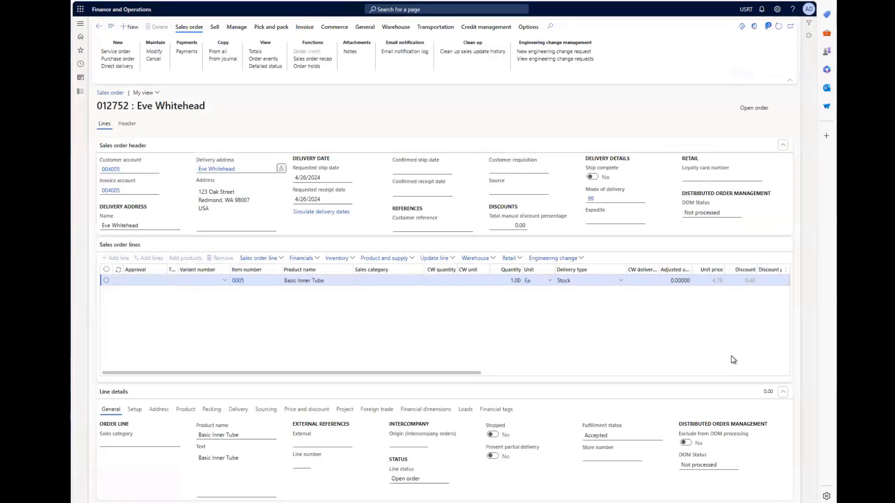
# Check the order's card payment status and the available credit card actions, and return to the sales order
pyautogui.click(186, 52)
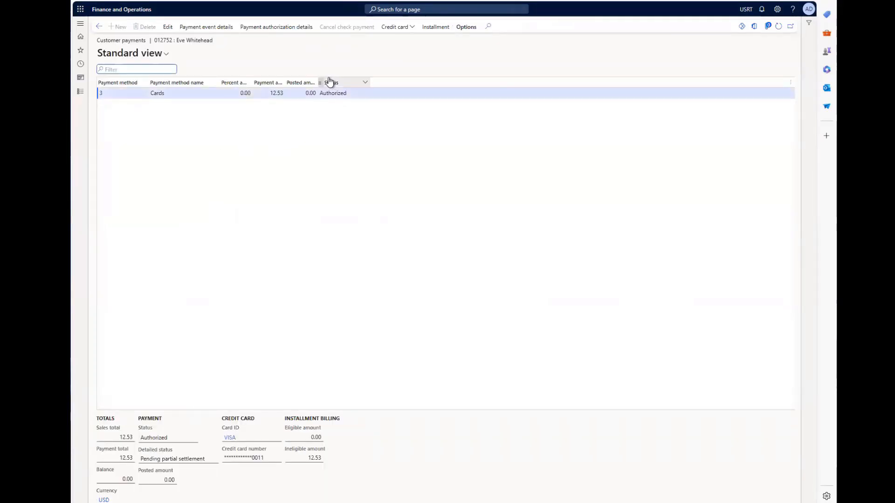
pyautogui.click(406, 26)
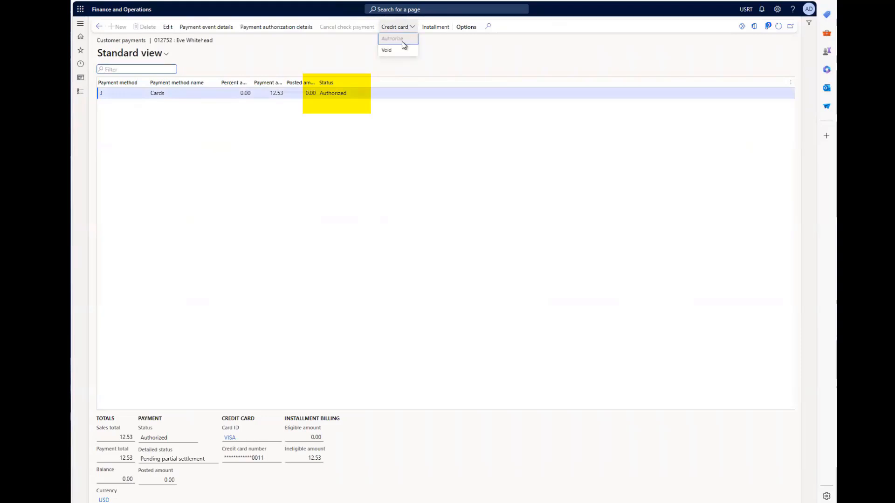
pyautogui.click(385, 72)
pyautogui.click(99, 29)
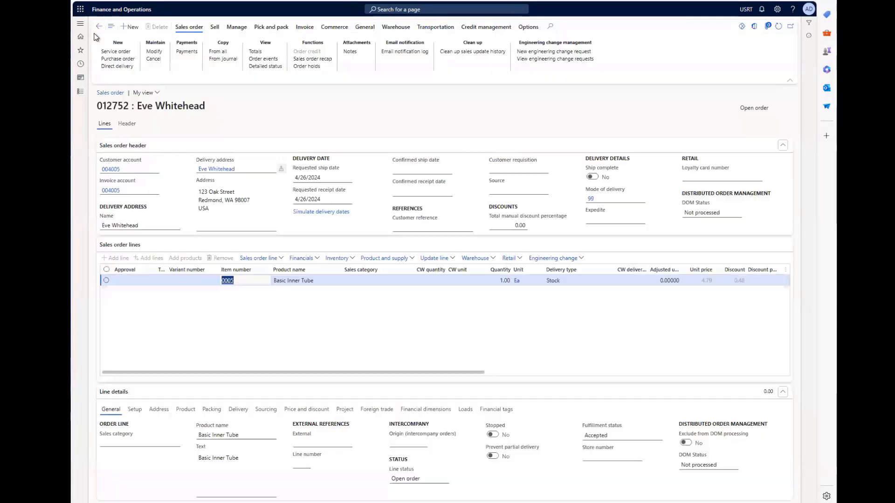
# Generate the picking list for the sales order and post it without printing
pyautogui.click(268, 31)
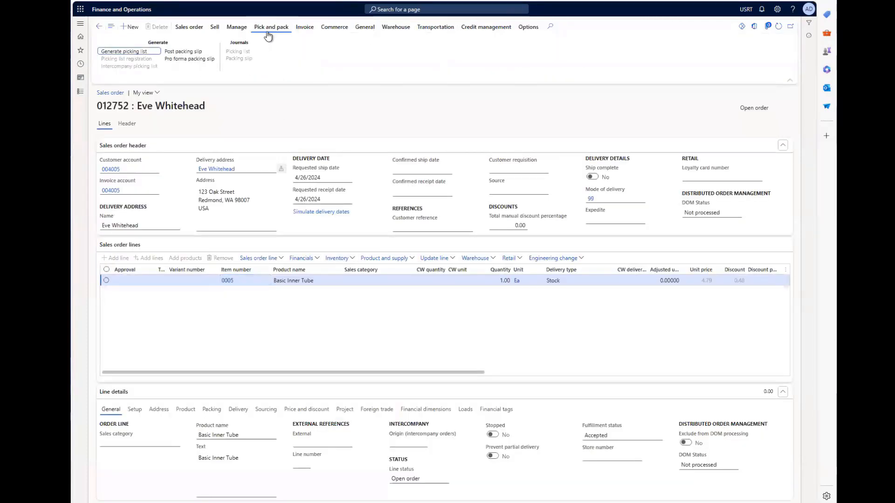
pyautogui.click(128, 52)
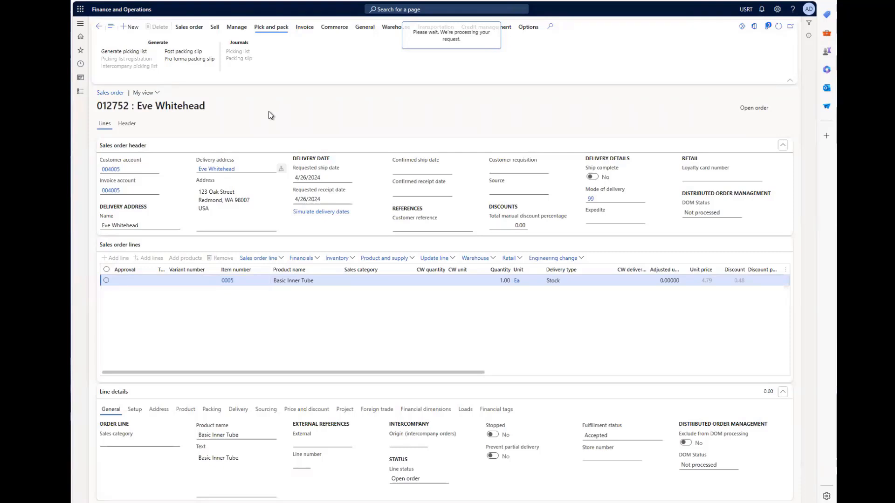
pyautogui.click(747, 490)
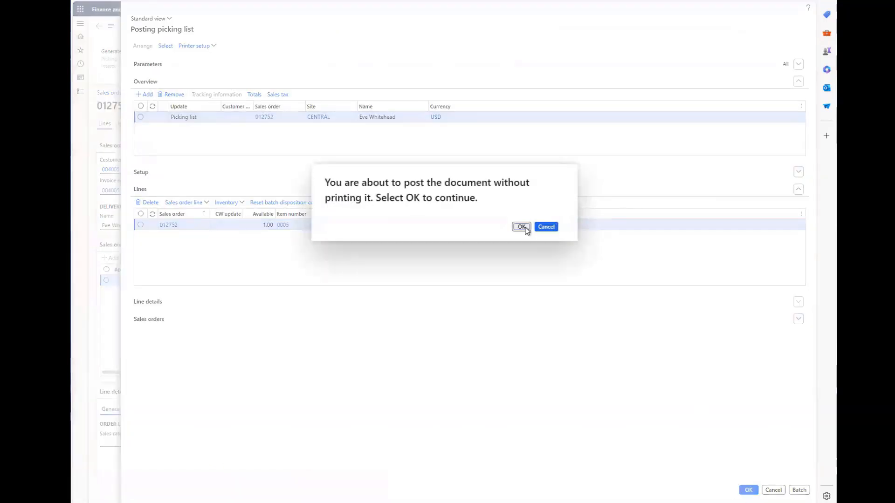
pyautogui.click(523, 227)
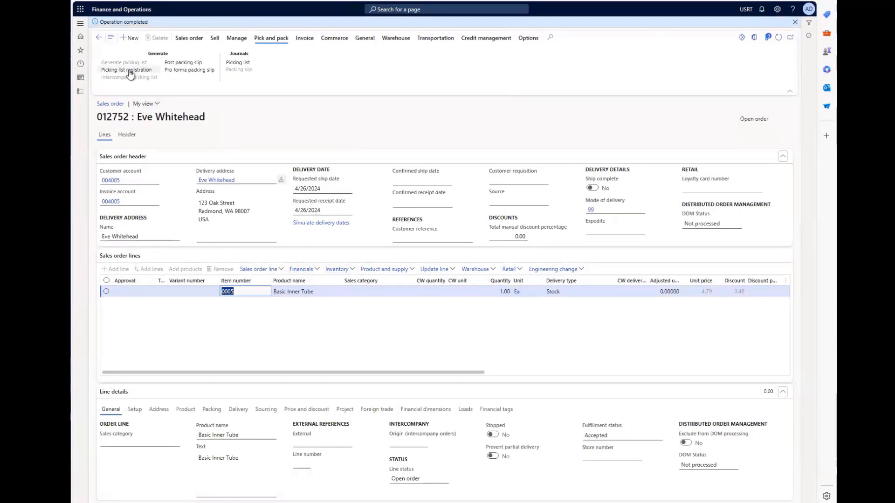
# Update the order's picking list registration to register the pick and return to the sales order
pyautogui.click(130, 70)
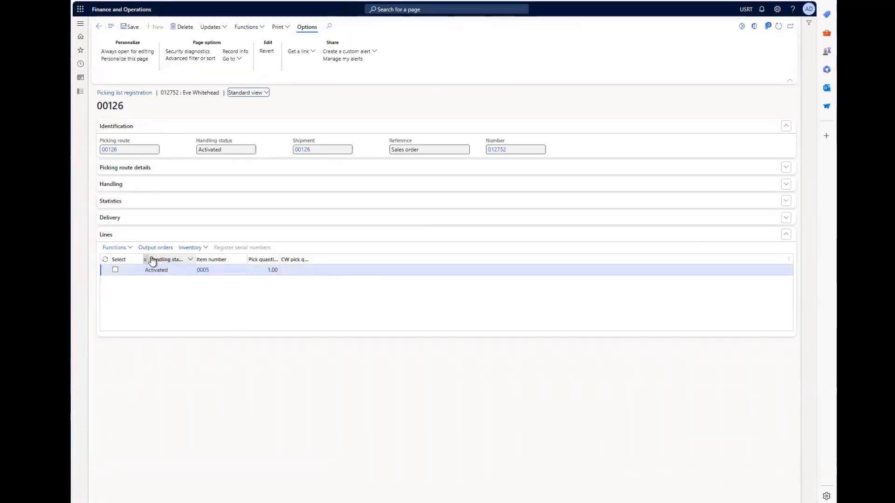
pyautogui.click(211, 27)
pyautogui.click(219, 38)
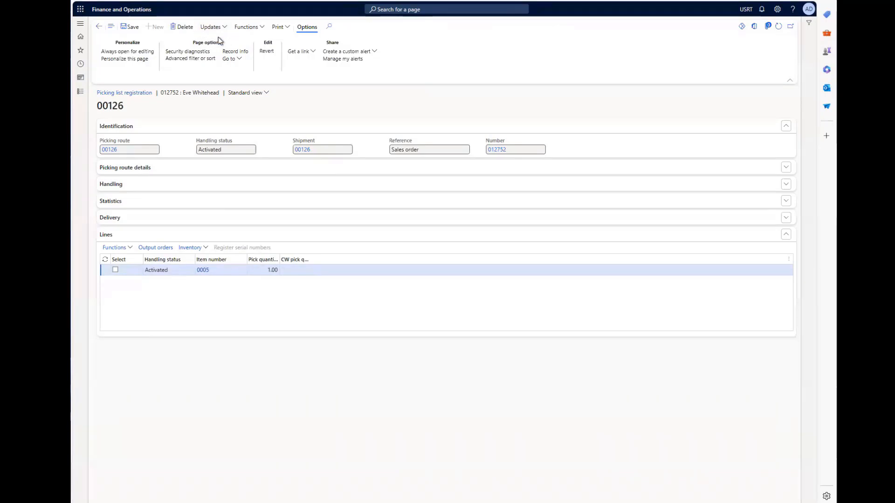
pyautogui.click(99, 27)
# Post the packing slip for the picked item 0005 without printing it
pyautogui.click(190, 64)
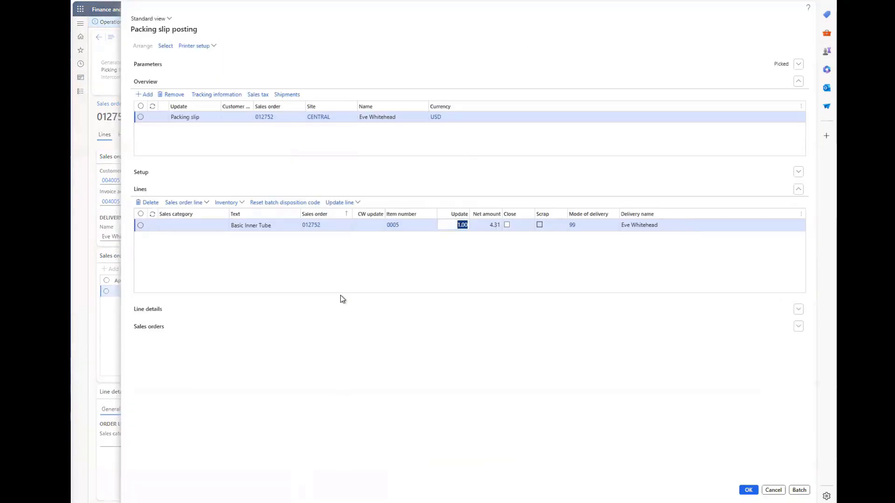
pyautogui.click(748, 490)
pyautogui.click(521, 227)
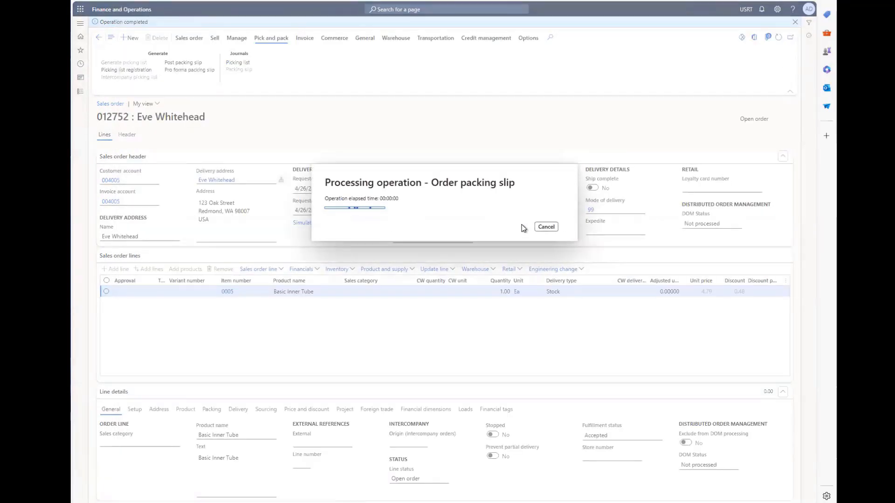
# Generate the invoice from the order's packing slip and post it without printing
pyautogui.click(306, 38)
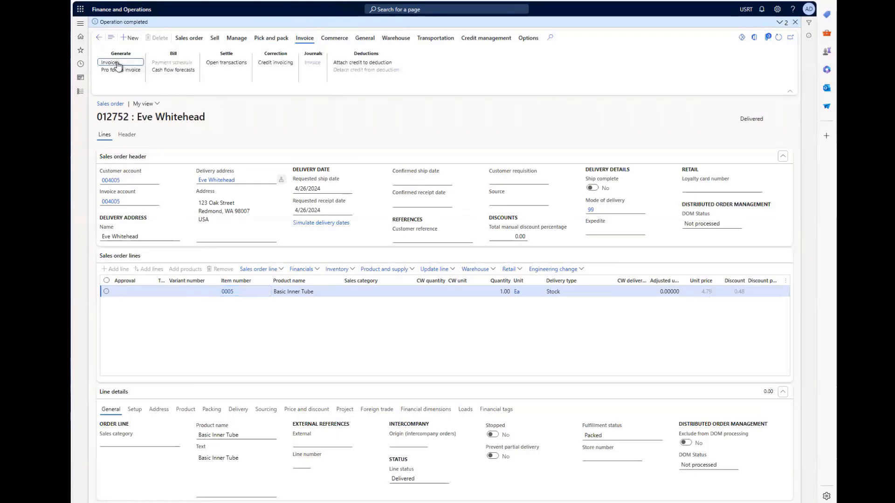
pyautogui.click(117, 65)
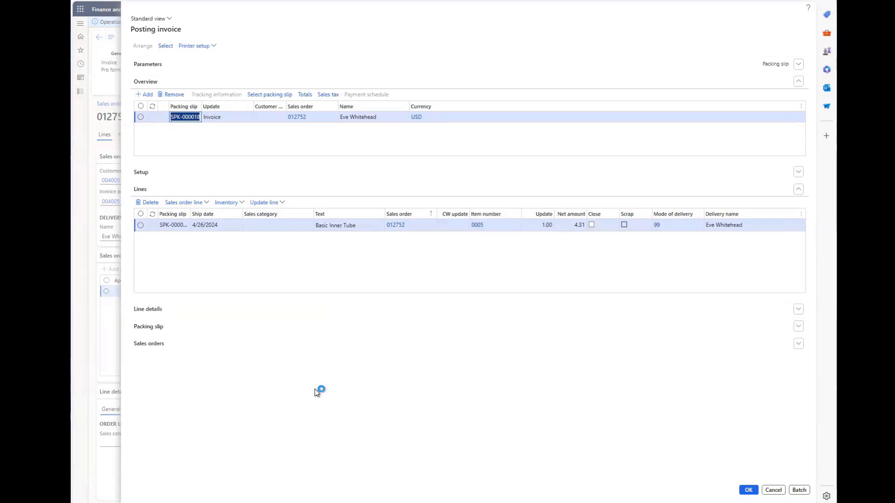
pyautogui.click(744, 489)
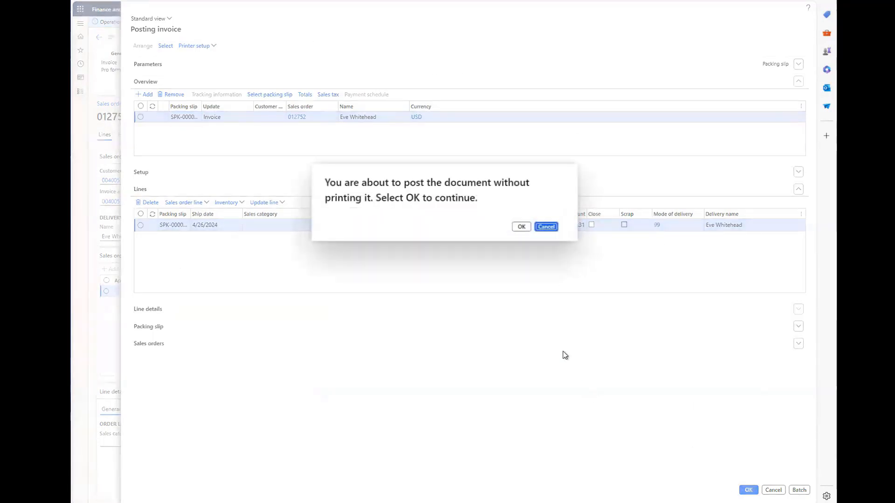
pyautogui.click(520, 228)
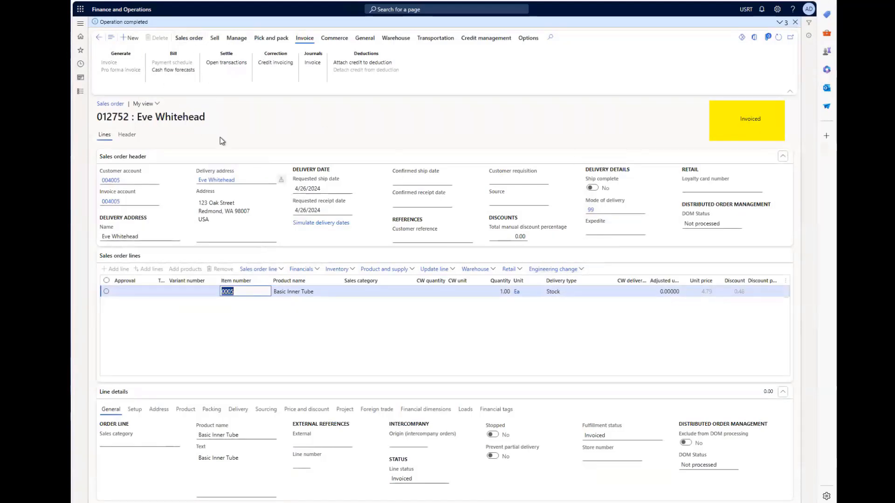
# Open the payments of the invoiced sales order to review them
pyautogui.click(195, 39)
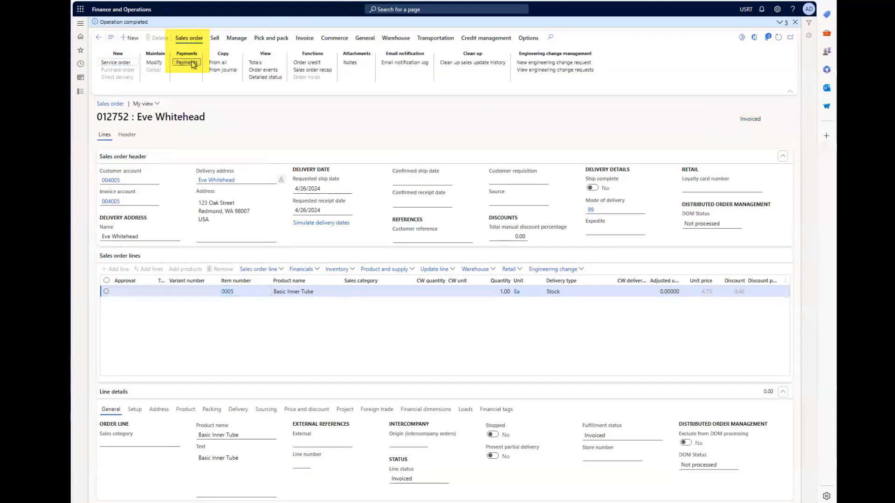
pyautogui.click(189, 59)
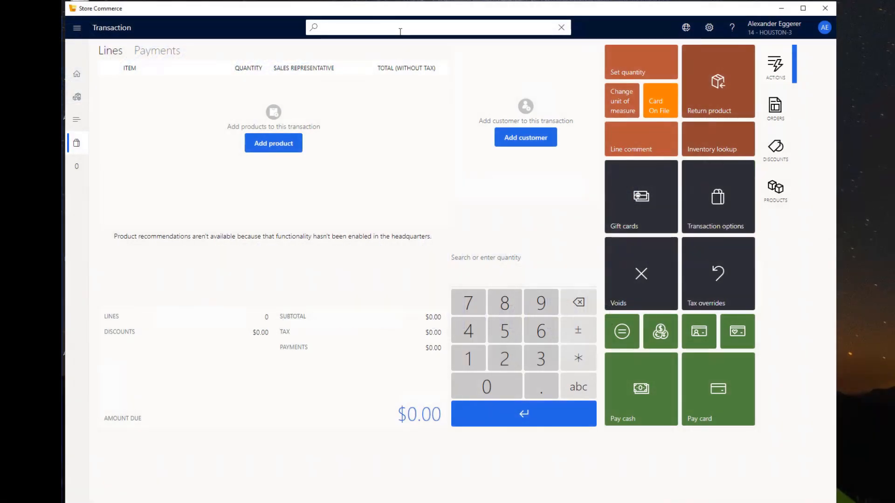
# In Store Commerce, search products for 0005 and add Pine Tar Cloth to the transaction
pyautogui.click(400, 32)
pyautogui.write('0005')
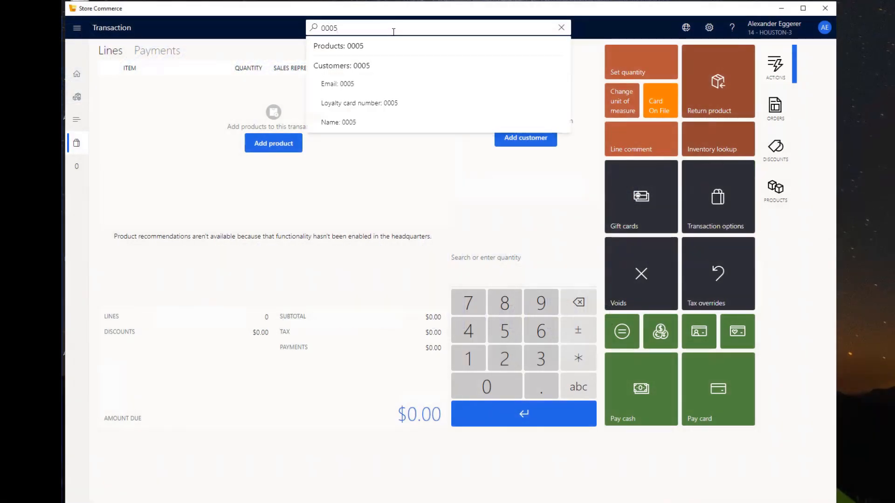
pyautogui.click(385, 44)
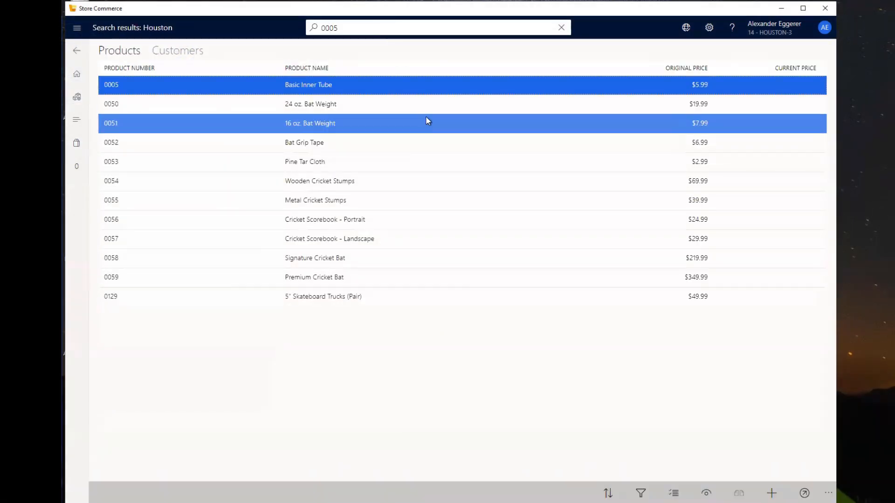
pyautogui.click(447, 166)
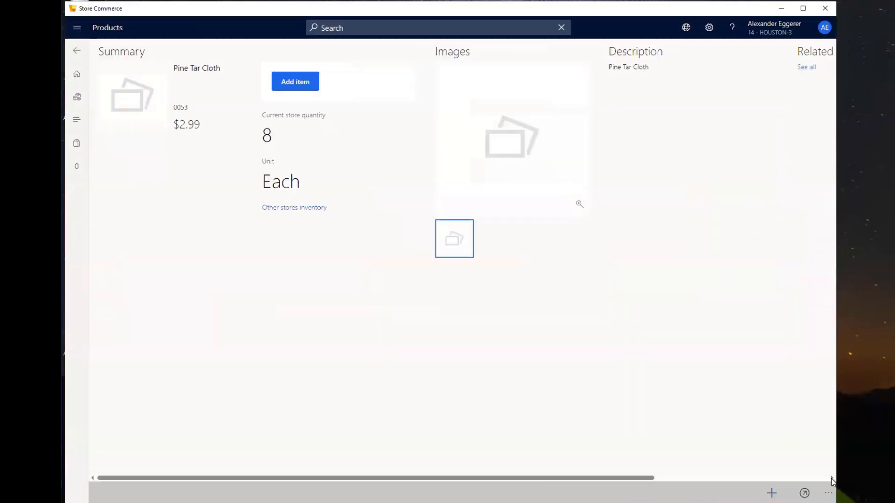
pyautogui.click(804, 493)
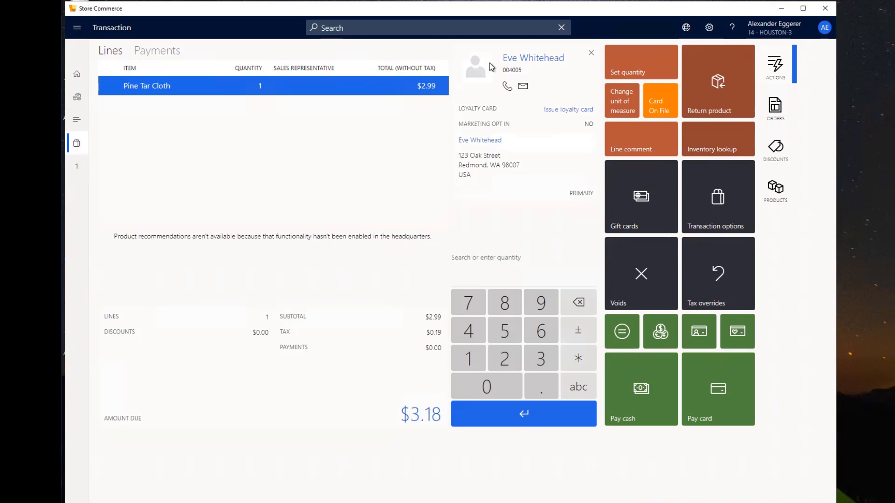
# Pay the $5.18 balance by card, saving the payment method for future use and accepting the customer's signature
pyautogui.click(725, 389)
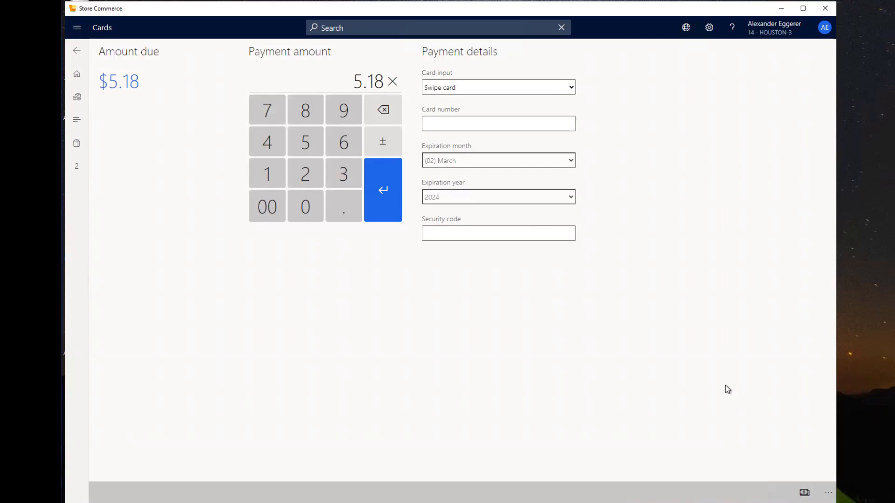
pyautogui.click(76, 143)
pyautogui.click(389, 203)
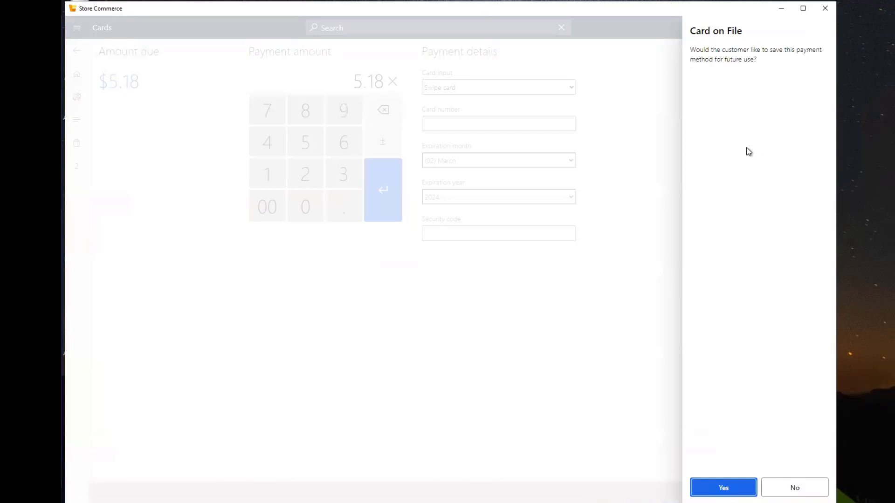
pyautogui.click(712, 487)
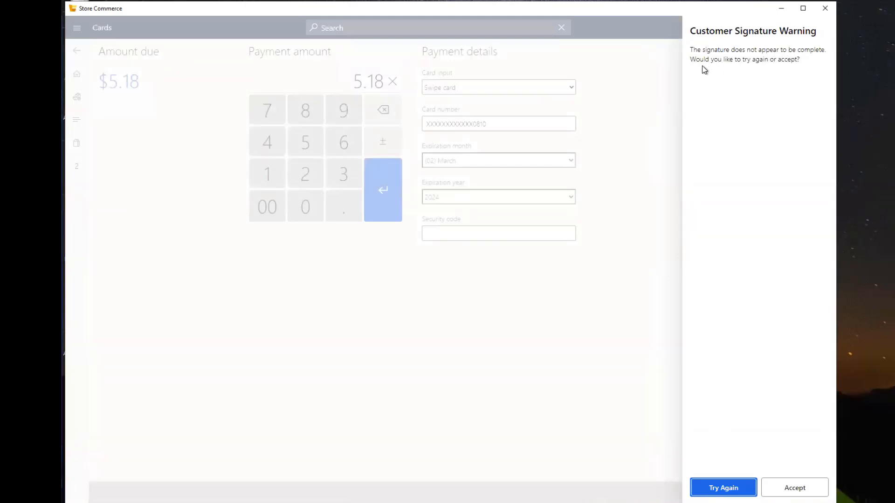
pyautogui.click(794, 490)
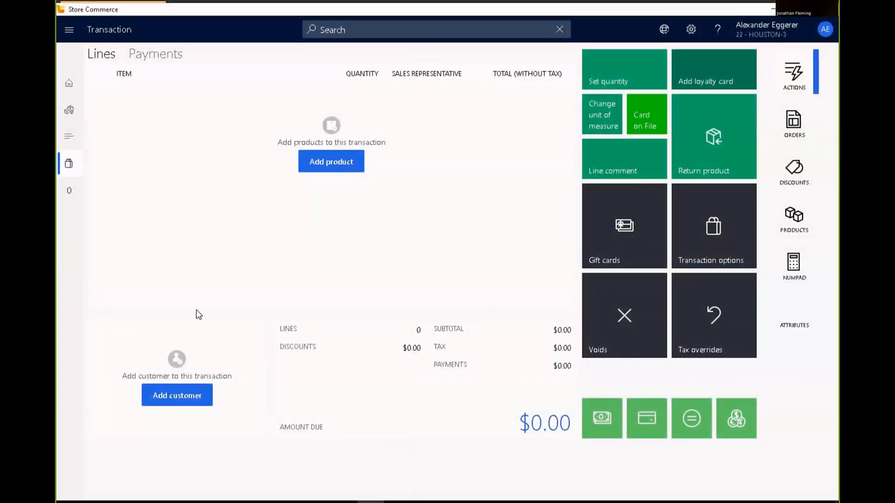
# Search products for 0005 and add Basic Inner Tube to the empty transaction
pyautogui.click(359, 29)
pyautogui.write('00')
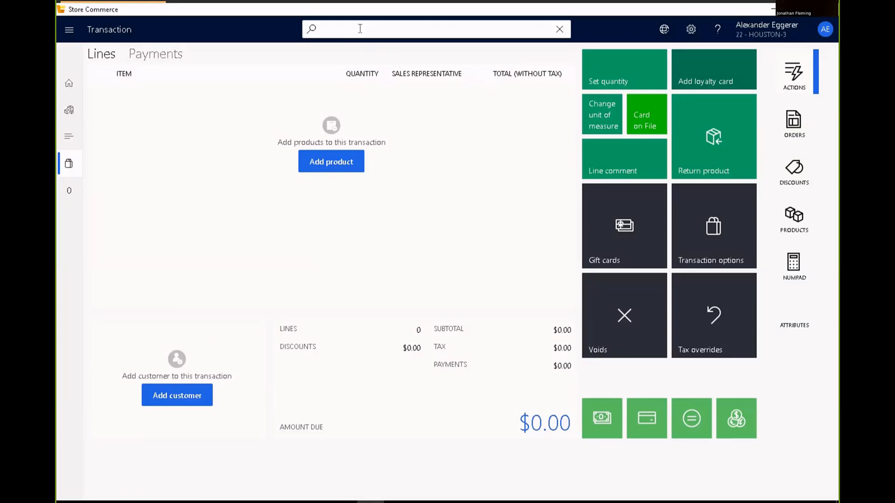
pyautogui.write('05')
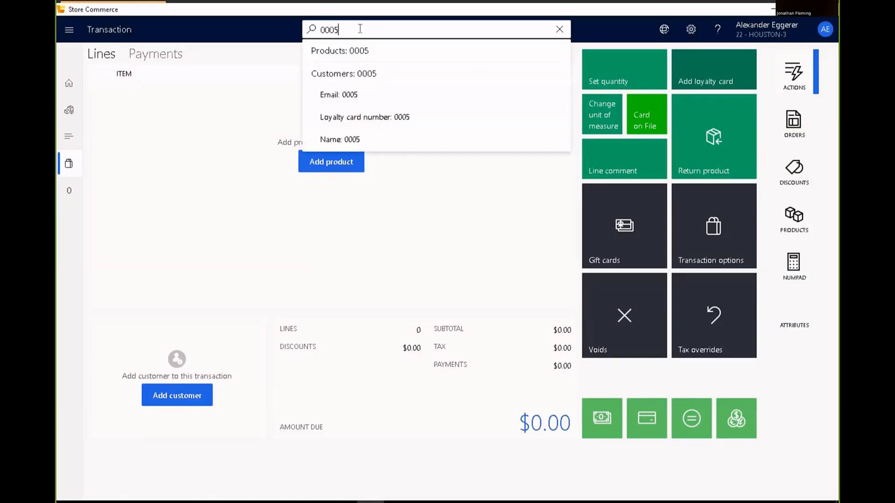
pyautogui.click(352, 57)
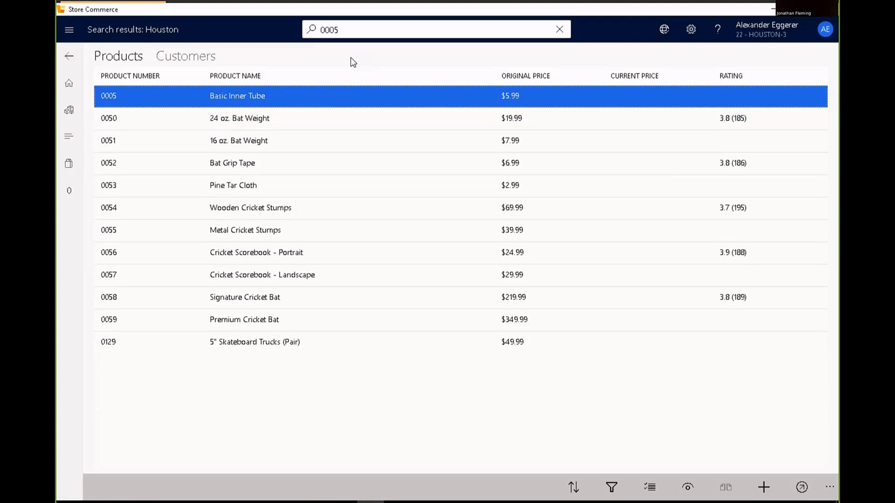
pyautogui.click(802, 486)
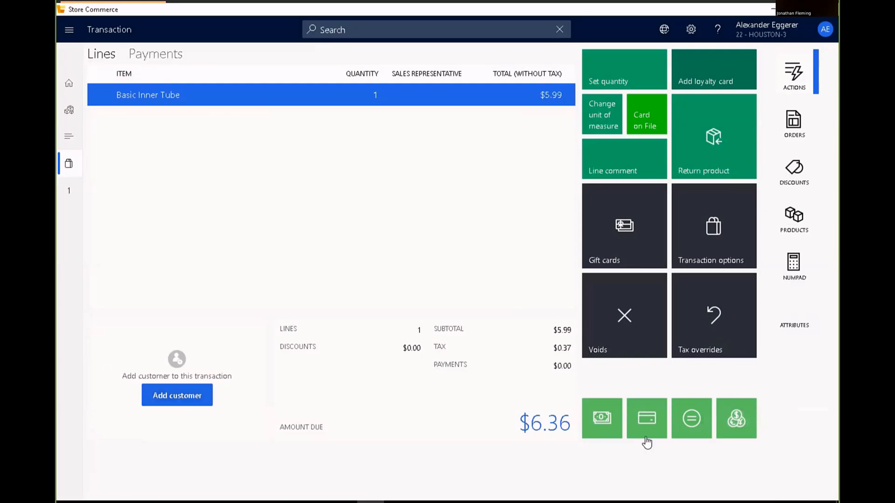
# Start a card payment, acknowledge the customer phone number prompt and return to the transaction to check the customer
pyautogui.click(646, 417)
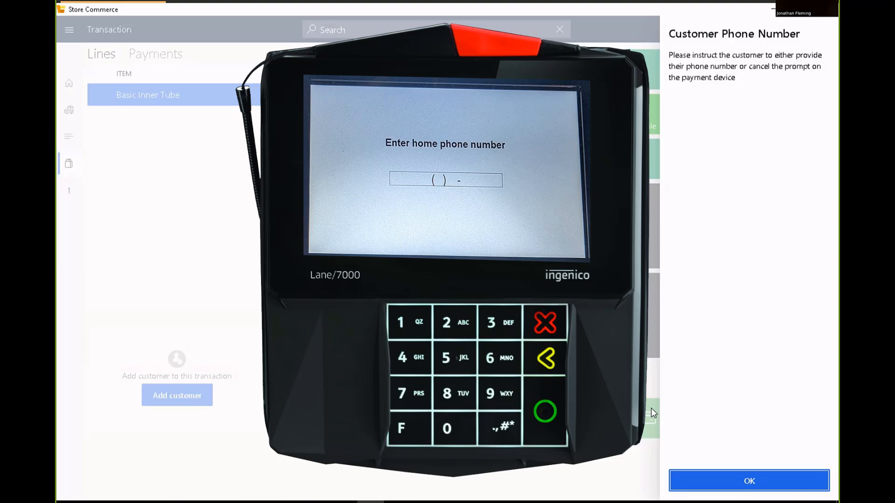
pyautogui.click(724, 482)
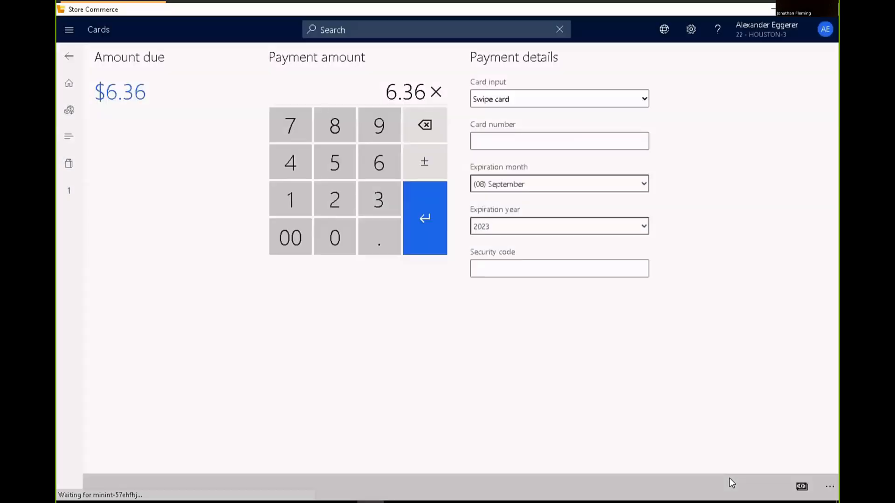
pyautogui.click(69, 164)
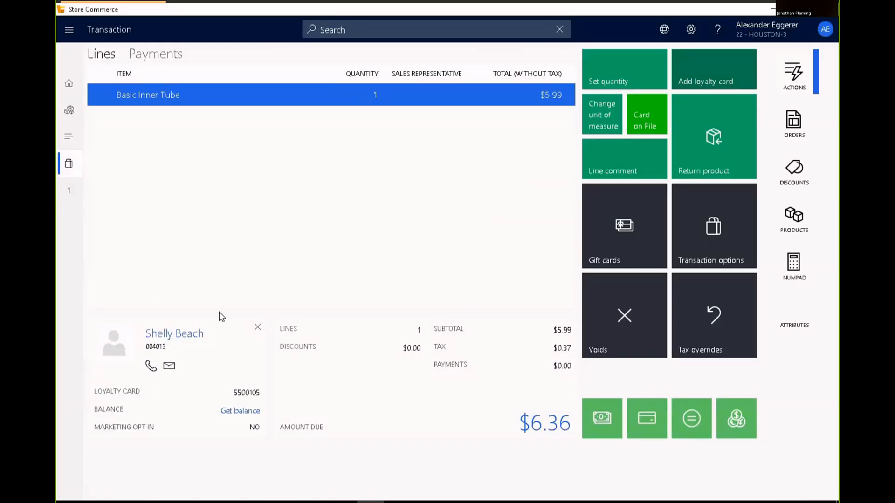
# Pay the $6.36 balance with the customer's Visa card on file and close the change due summary
pyautogui.click(643, 416)
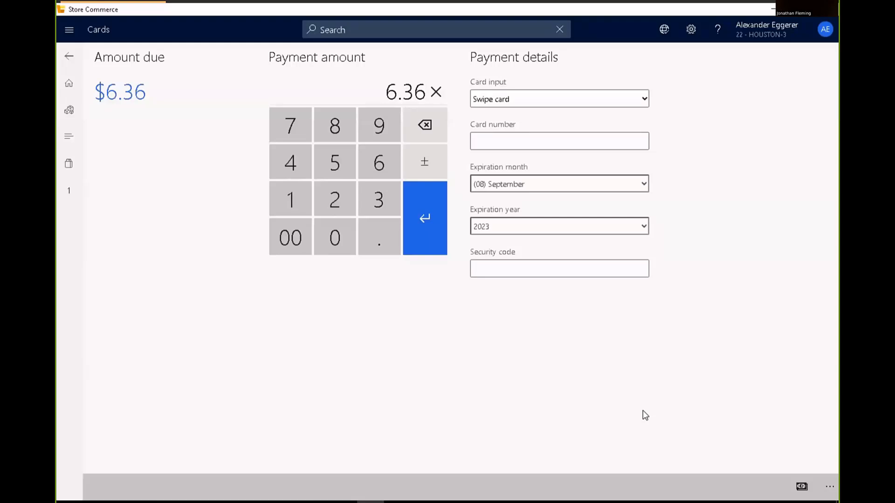
pyautogui.click(431, 214)
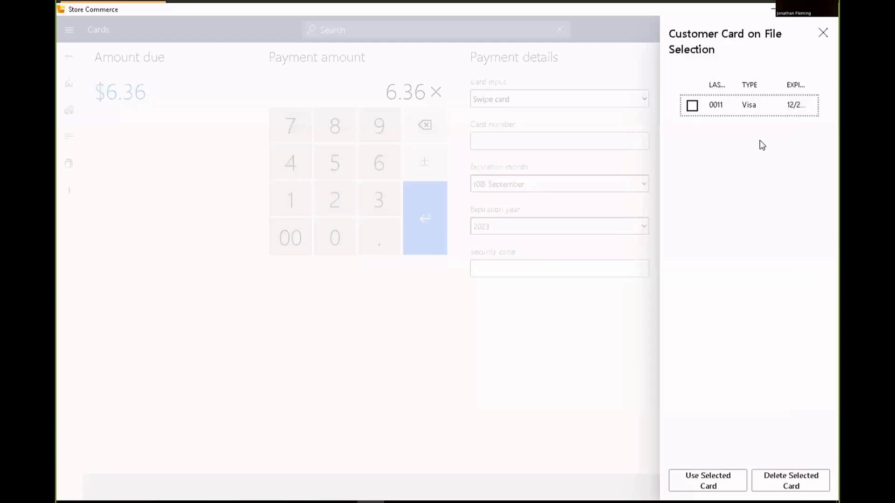
pyautogui.click(693, 106)
pyautogui.click(693, 106)
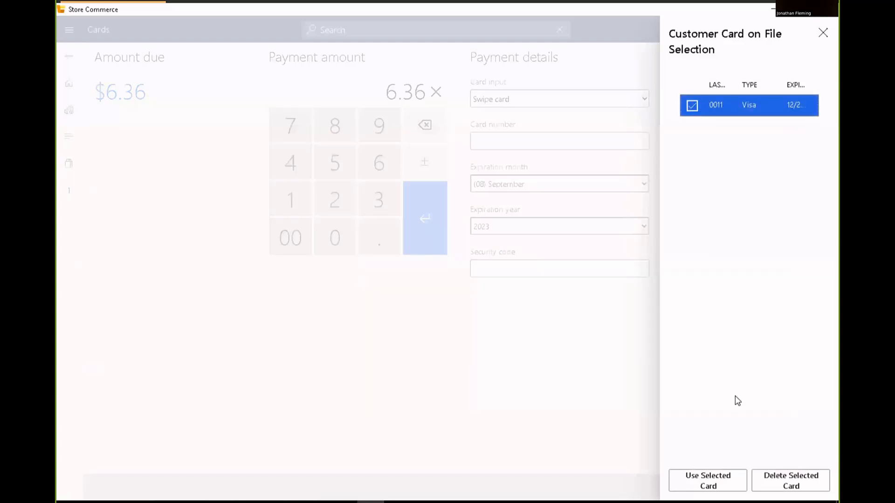
pyautogui.click(715, 486)
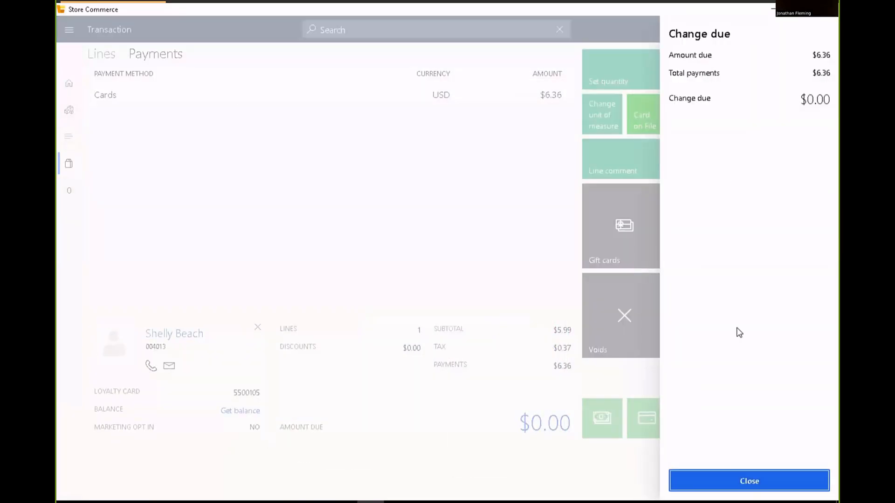
pyautogui.click(727, 479)
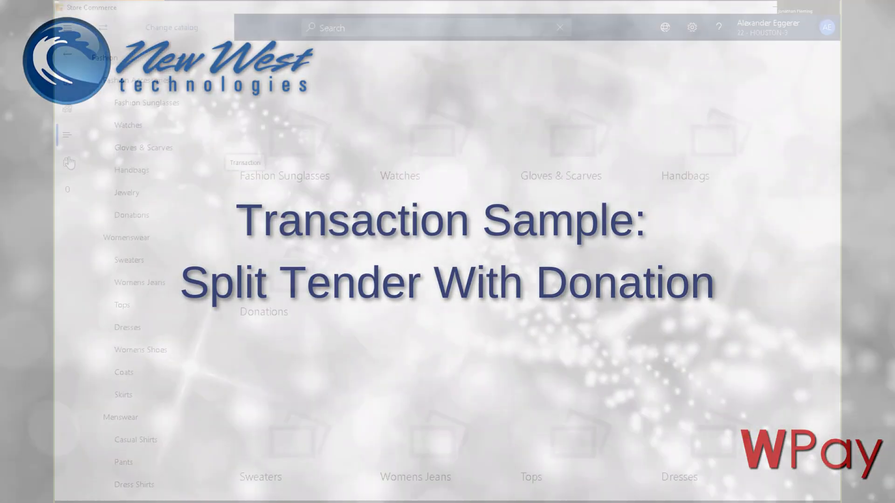
# Begin another transaction with one Basic Inner Tube found by searching products for 0005
pyautogui.click(69, 162)
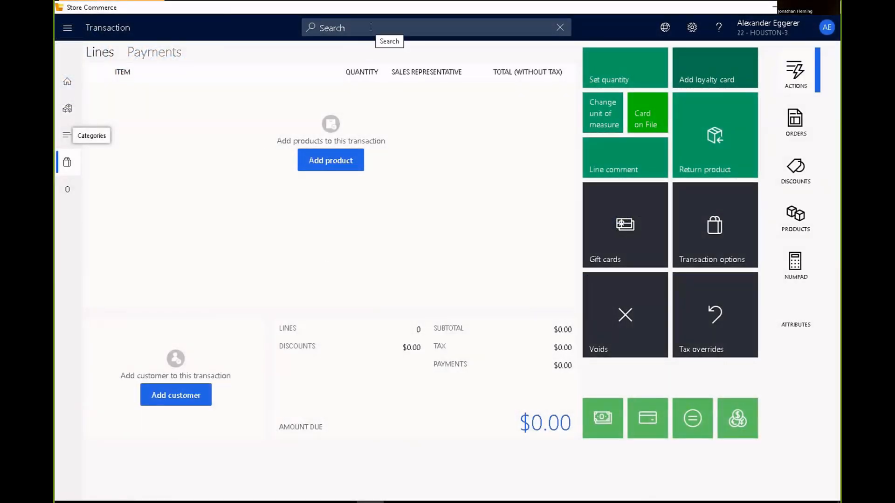
pyautogui.click(375, 28)
pyautogui.write('0005')
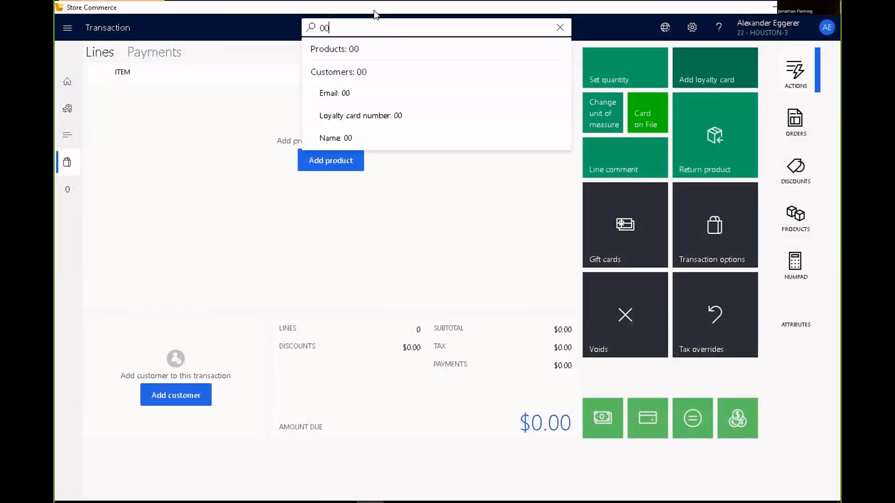
pyautogui.click(350, 49)
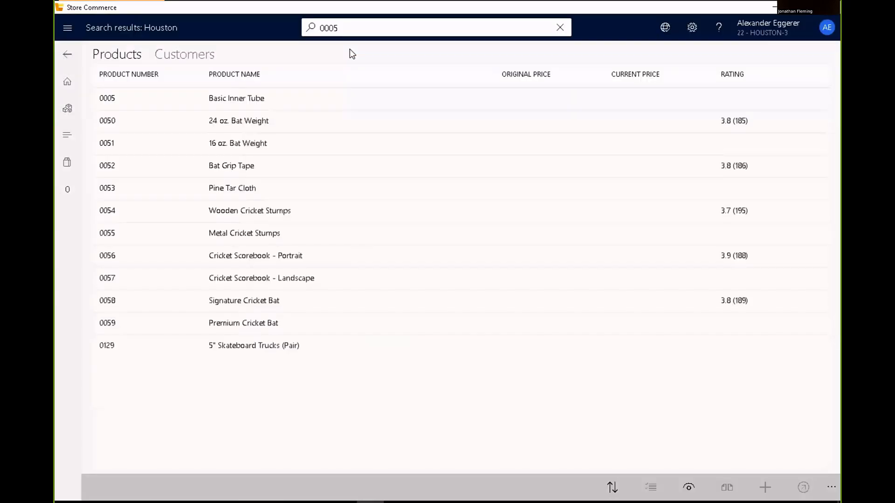
pyautogui.click(804, 489)
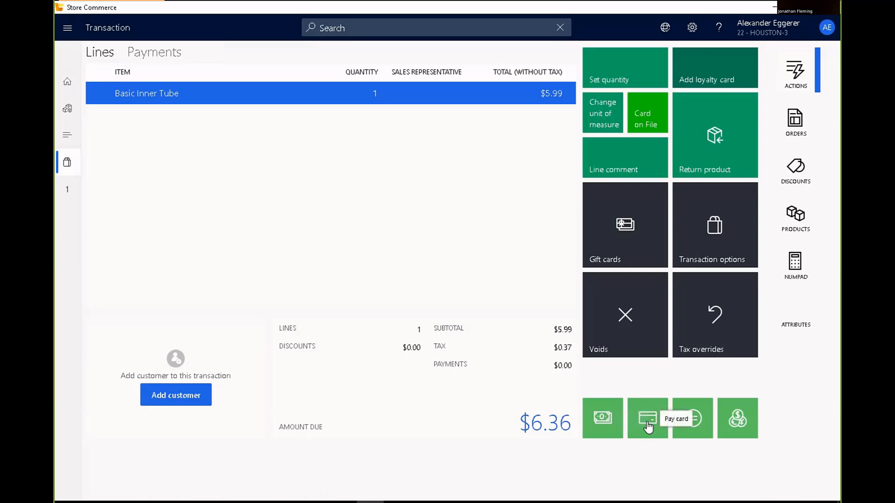
# Start a card payment for the transaction and acknowledge the customer phone number prompts
pyautogui.click(647, 421)
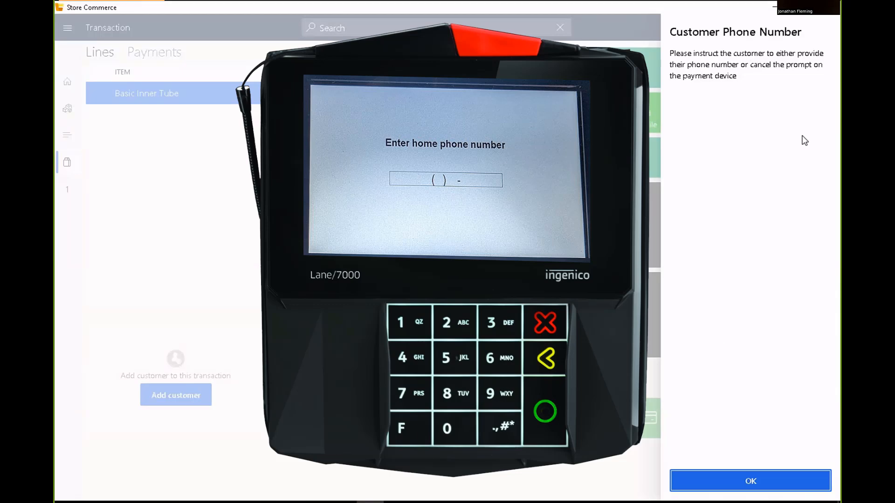
pyautogui.click(717, 483)
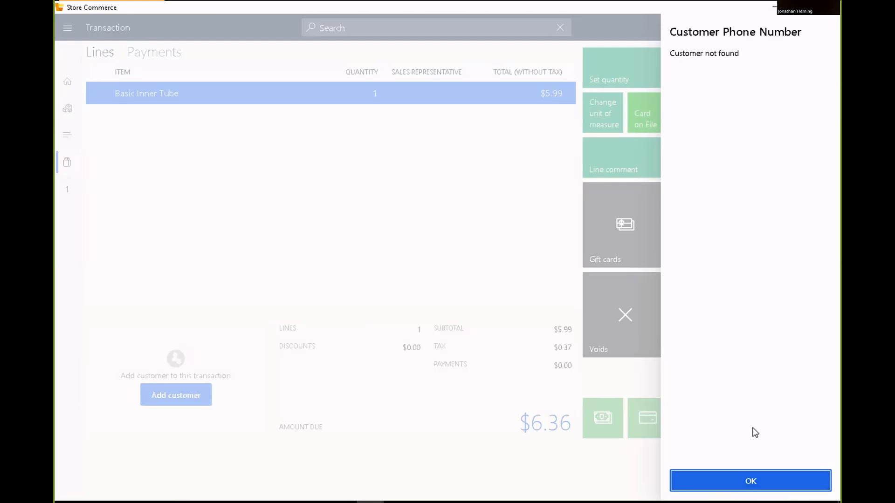
pyautogui.click(715, 485)
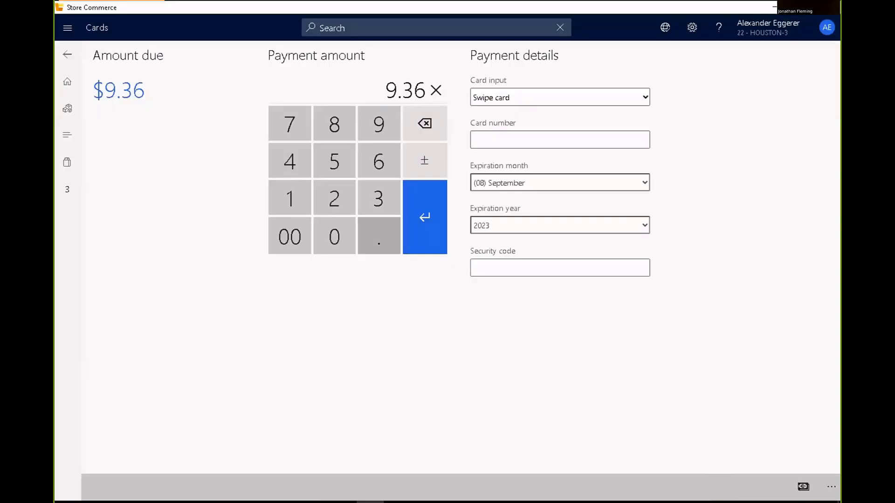
# Return to the transaction and examine its donation lines
pyautogui.click(67, 162)
pyautogui.click(151, 119)
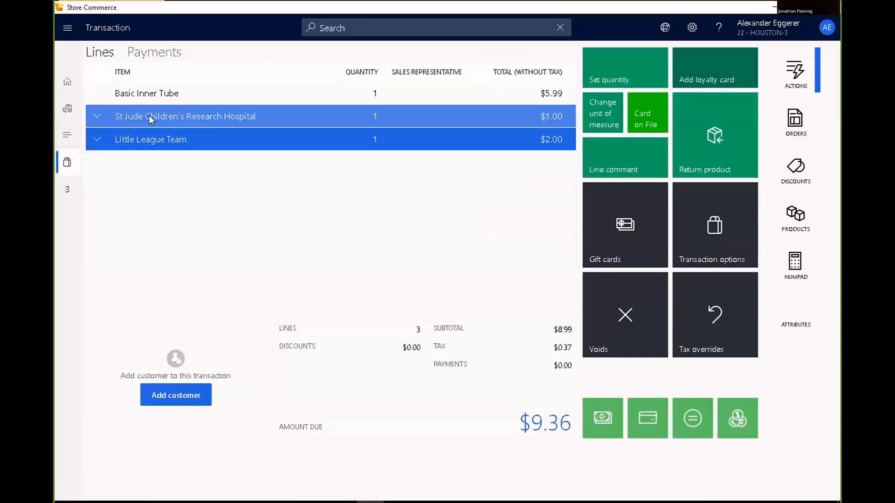
pyautogui.click(232, 118)
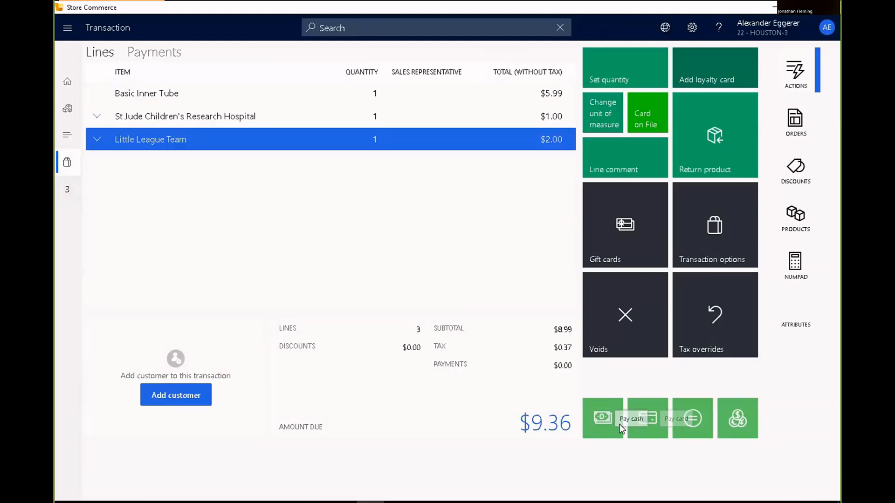
# Charge $9.36 to a card and accept the partially authorized amount of $6.10
pyautogui.click(648, 419)
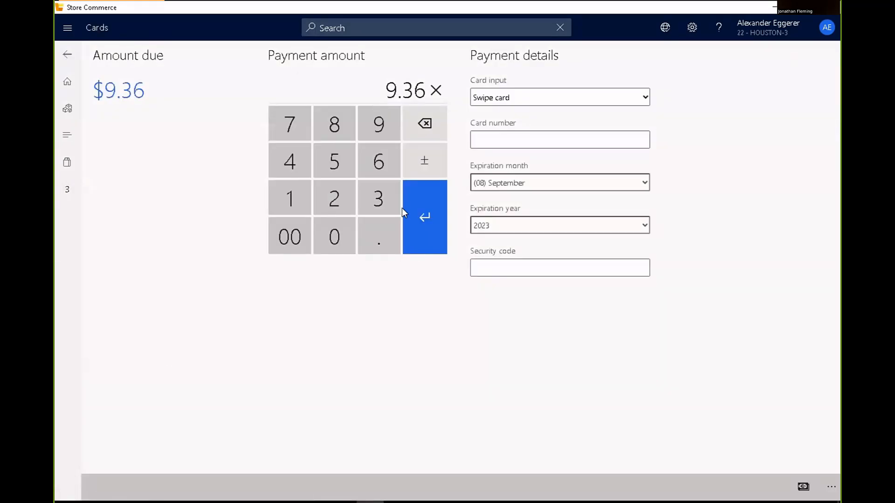
pyautogui.click(417, 205)
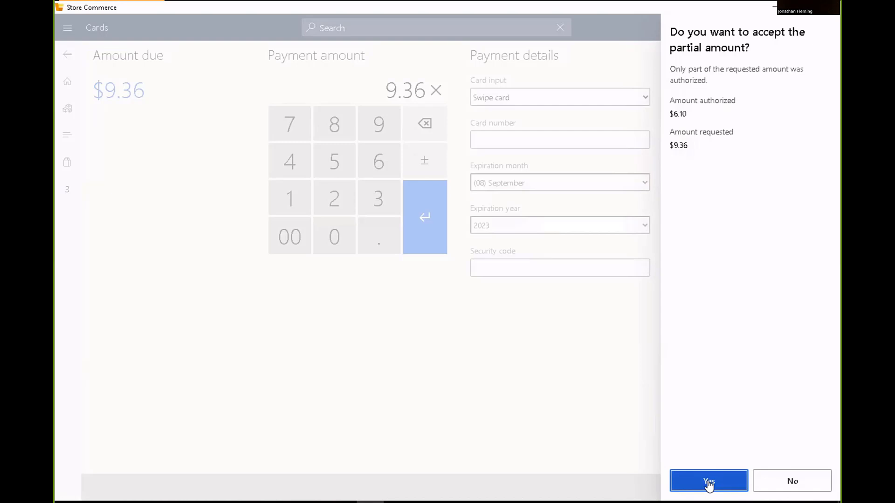
pyautogui.click(709, 483)
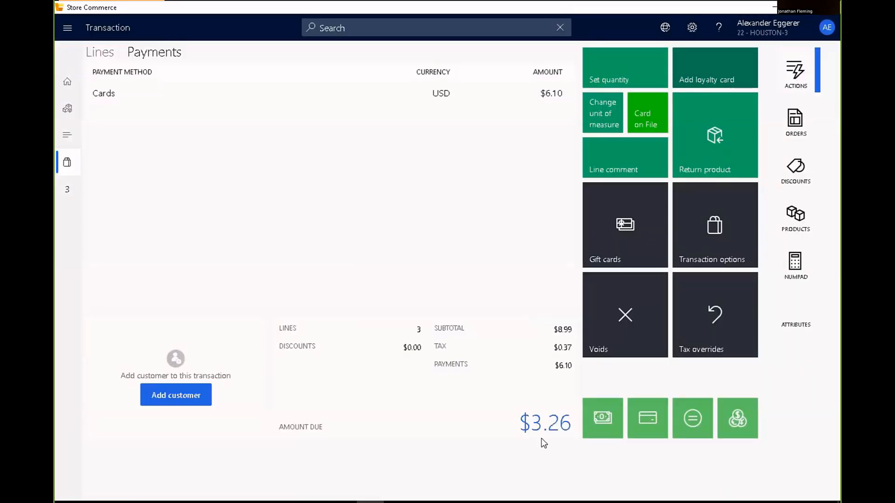
# Pay the remaining $3.26 in cash and close the change due summary
pyautogui.click(603, 421)
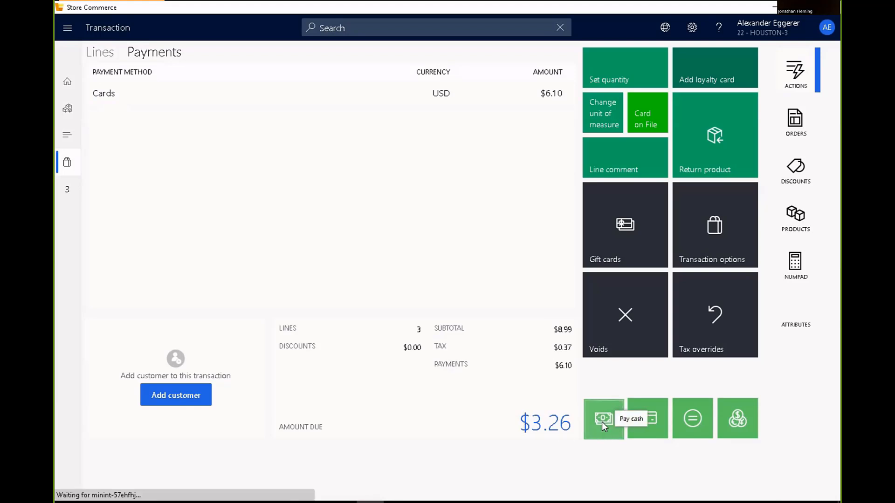
pyautogui.click(425, 235)
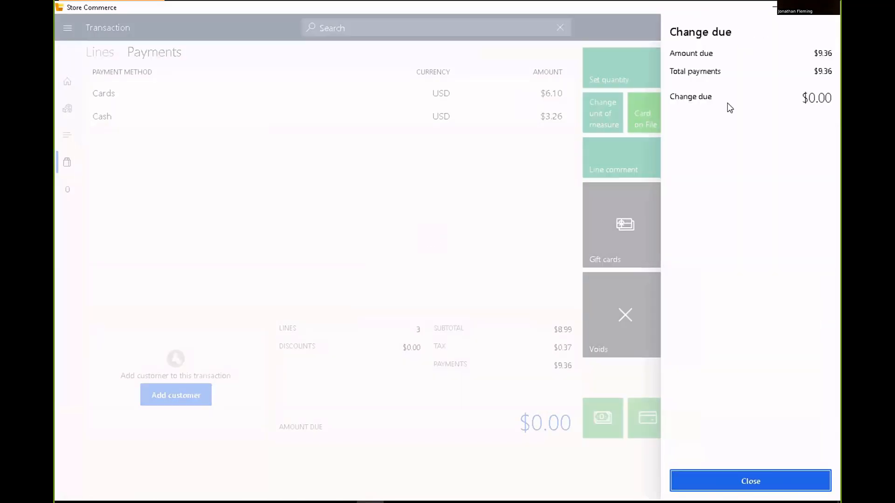
pyautogui.click(742, 480)
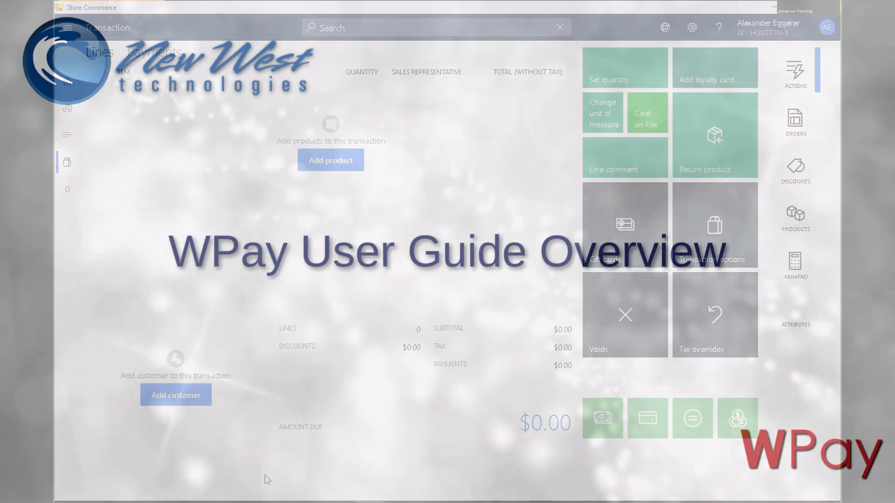